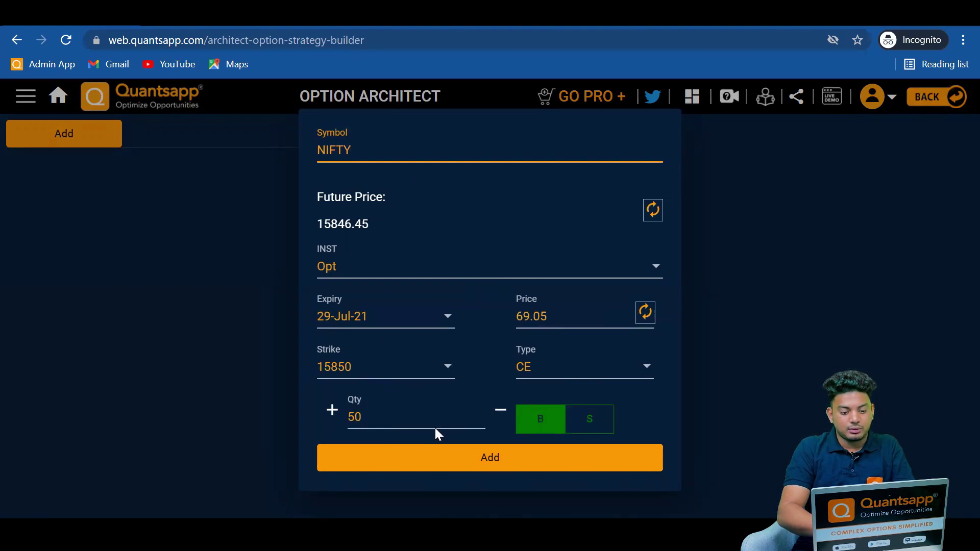
- Build a long NIFTY straddle with buy legs of 50 at 15850 CE and 15850 PE expiring 29-Jul-21, and raise the IV skew
{"action": "left_click", "coordinate": [427, 464]}
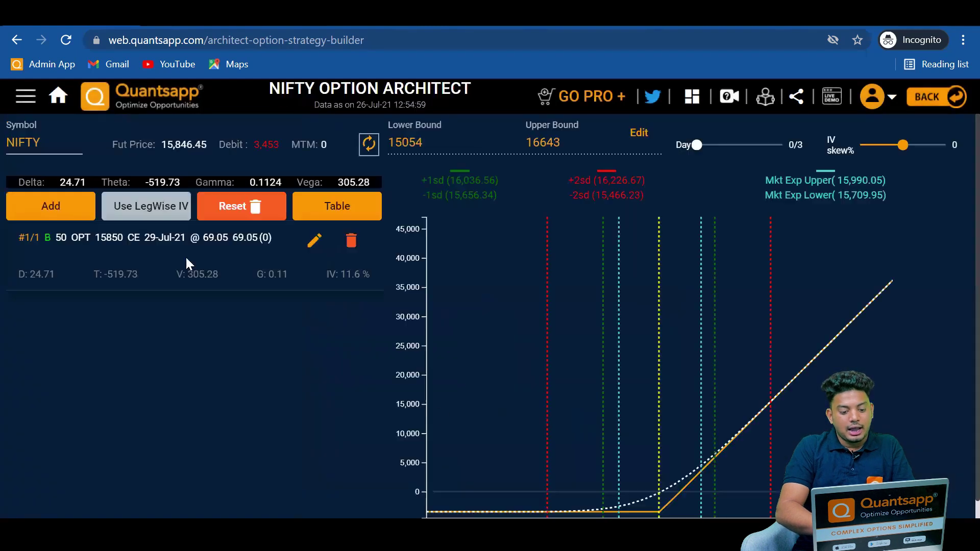
{"action": "left_click", "coordinate": [41, 208]}
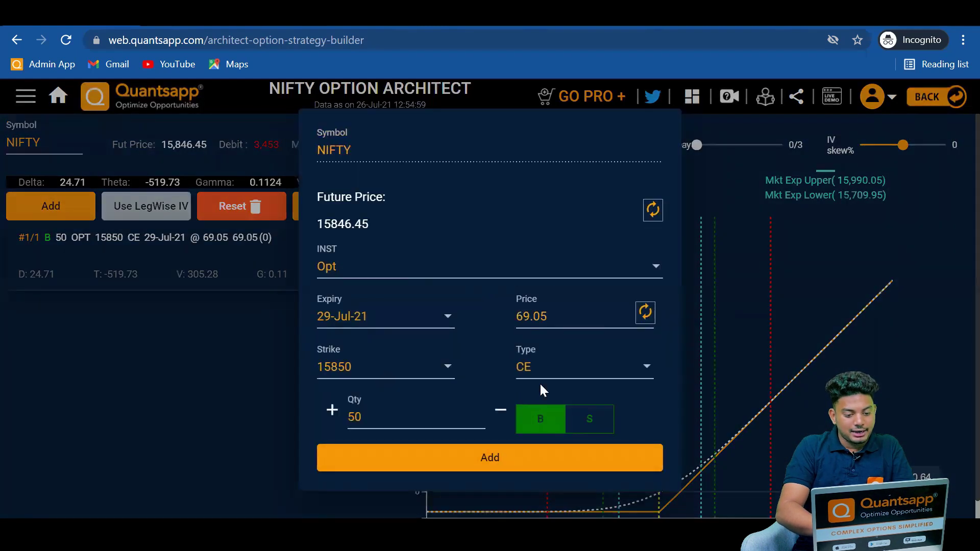
{"action": "left_click", "coordinate": [607, 376]}
{"action": "left_click", "coordinate": [574, 412]}
{"action": "left_click", "coordinate": [502, 460]}
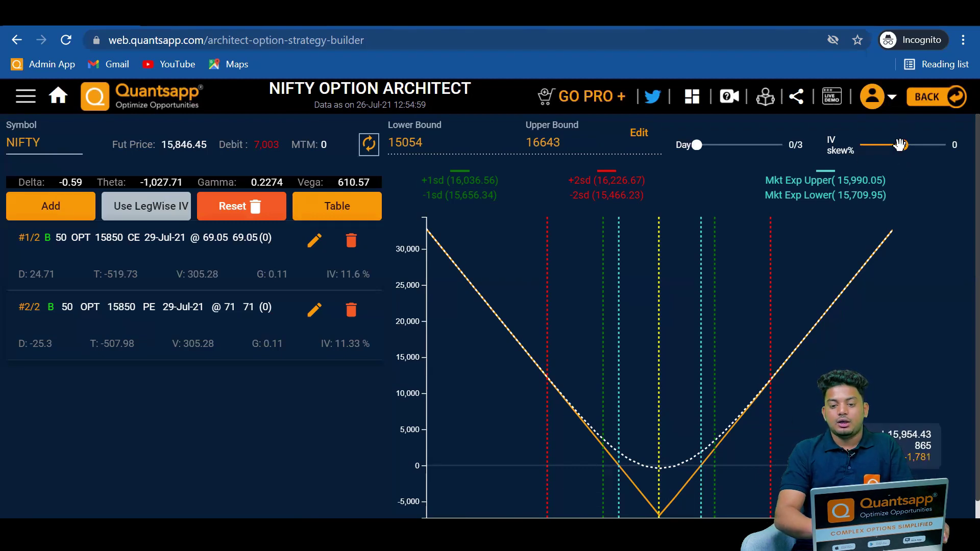
{"action": "left_click_drag", "start_coordinate": [899, 145], "coordinate": [911, 142]}
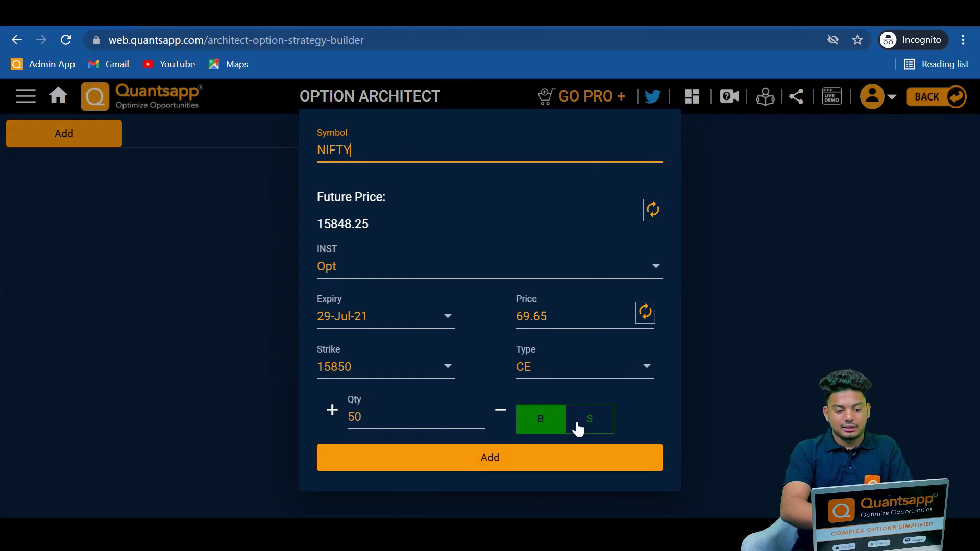
- Add a sell leg of 50 NIFTY 15850 CE expiring 29-Jul-21 to the strategy
{"action": "left_click", "coordinate": [578, 426]}
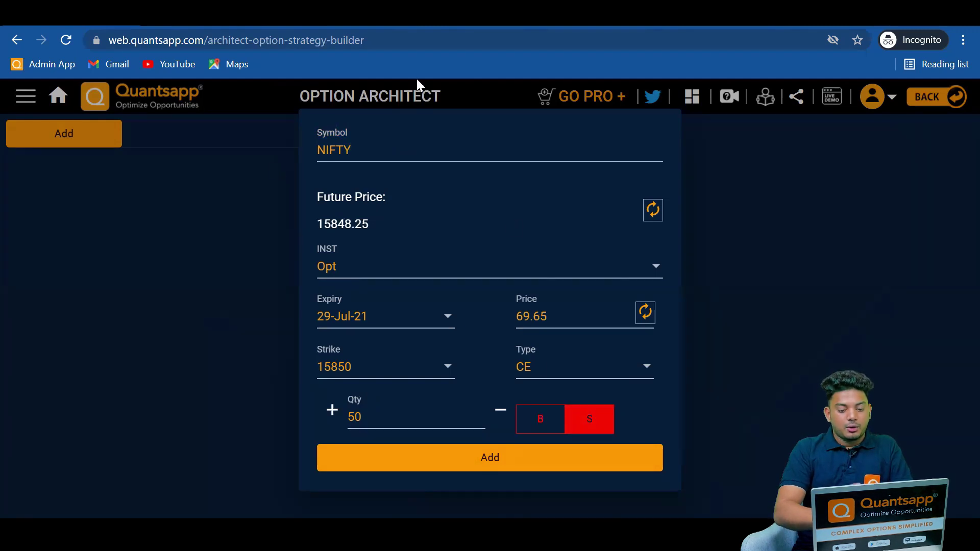
{"action": "left_click", "coordinate": [475, 467]}
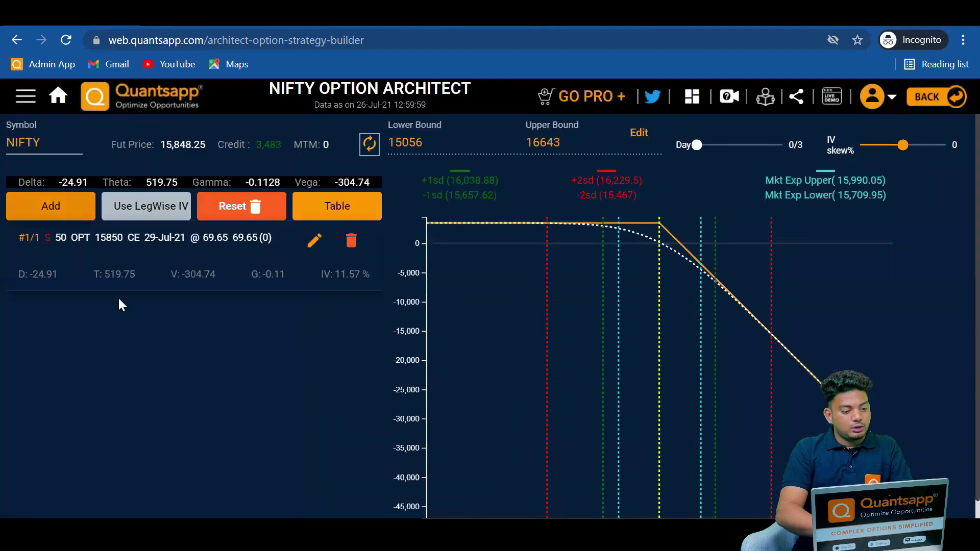
- Try to add another sell leg of 50 NIFTY 15850 CE with the same expiry
{"action": "left_click", "coordinate": [51, 206]}
{"action": "left_click", "coordinate": [445, 369]}
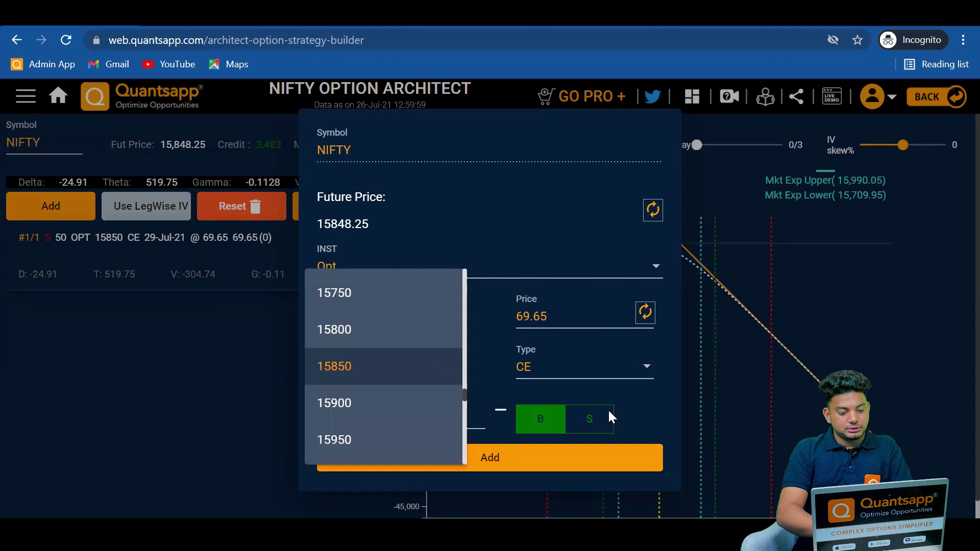
{"action": "left_click", "coordinate": [607, 416]}
{"action": "left_click", "coordinate": [588, 420]}
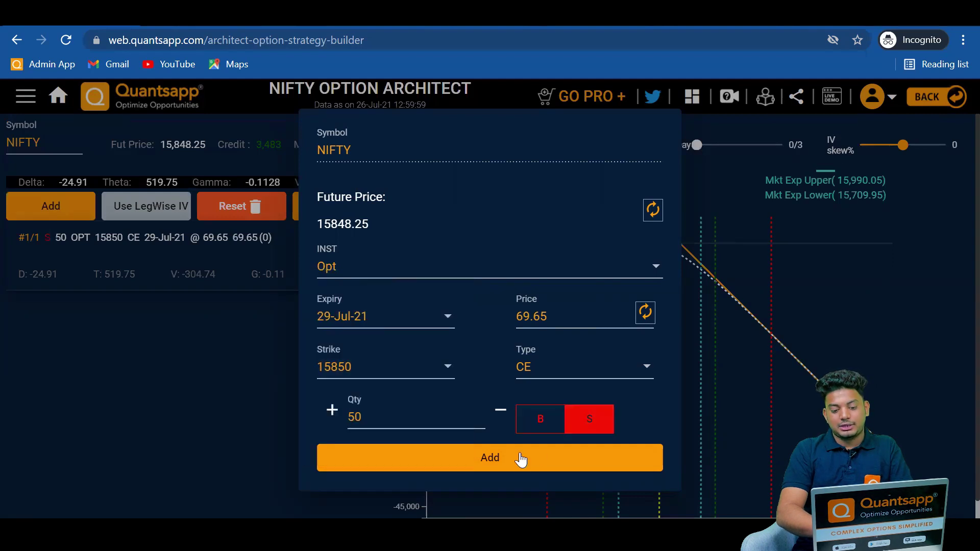
{"action": "left_click", "coordinate": [519, 458]}
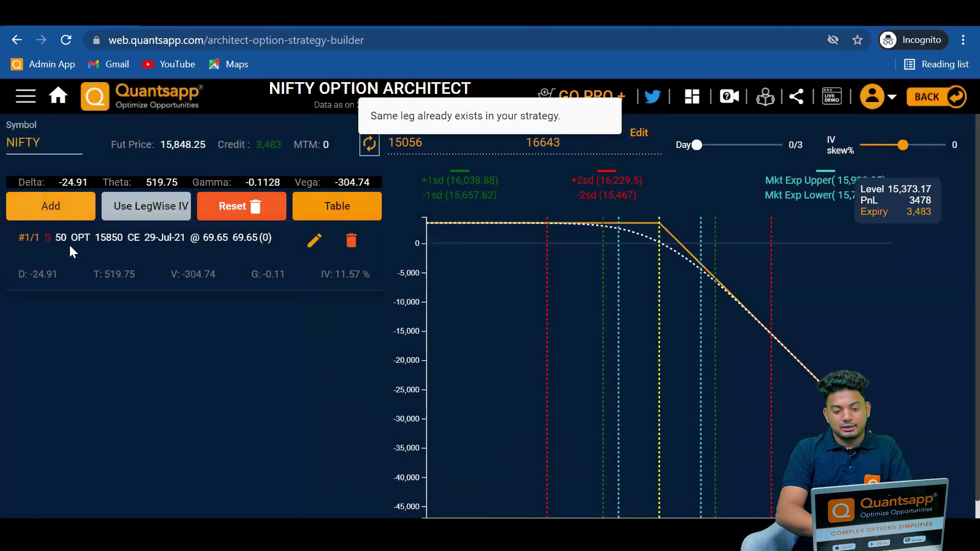
- Add a sell leg of 50 NIFTY 15850 PE expiring 29-Jul-21 to complete the short straddle
{"action": "left_click", "coordinate": [39, 213]}
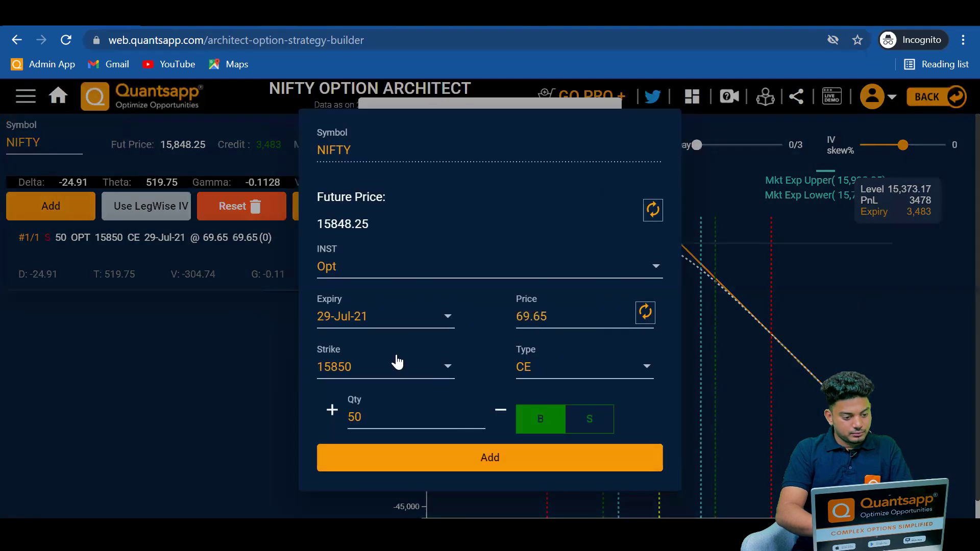
{"action": "left_click", "coordinate": [396, 361]}
{"action": "scroll", "coordinate": [376, 366], "scroll_direction": "down", "scroll_amount": 1}
{"action": "left_click", "coordinate": [552, 368]}
{"action": "left_click", "coordinate": [553, 368]}
{"action": "left_click", "coordinate": [560, 409]}
{"action": "left_click", "coordinate": [587, 419]}
{"action": "left_click", "coordinate": [554, 467]}
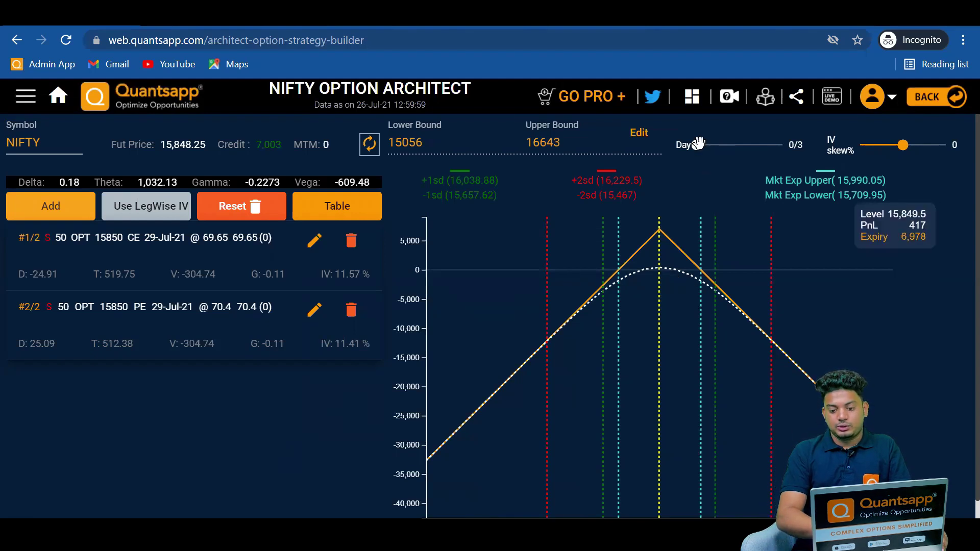
- Simulate the short straddle's payoff at day 1 with an IV skew of -20%
{"action": "left_click_drag", "start_coordinate": [697, 145], "coordinate": [721, 148]}
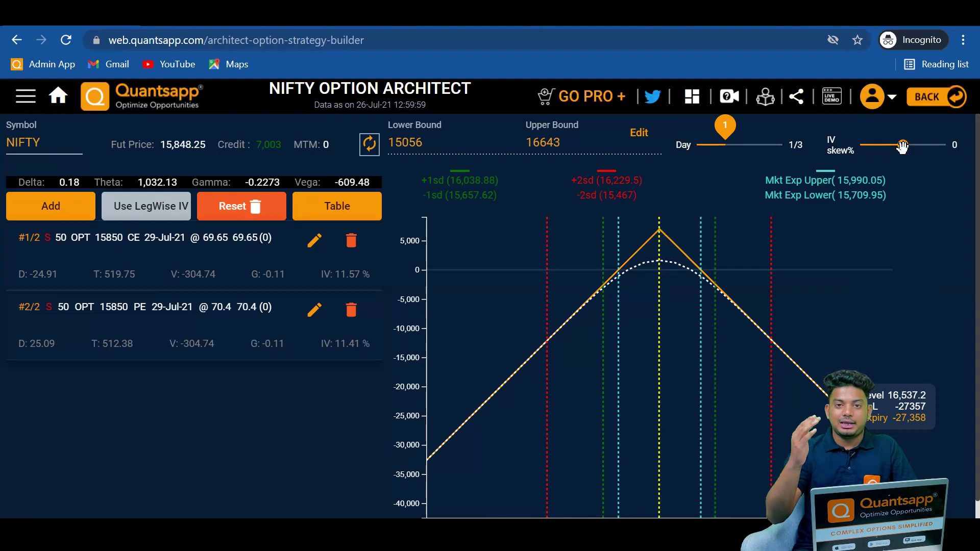
{"action": "left_click_drag", "start_coordinate": [903, 146], "coordinate": [894, 152]}
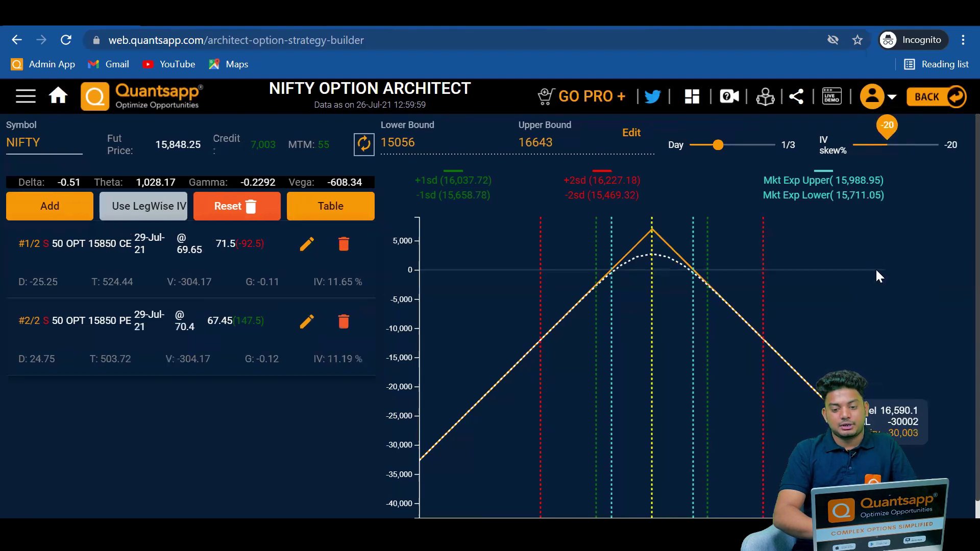
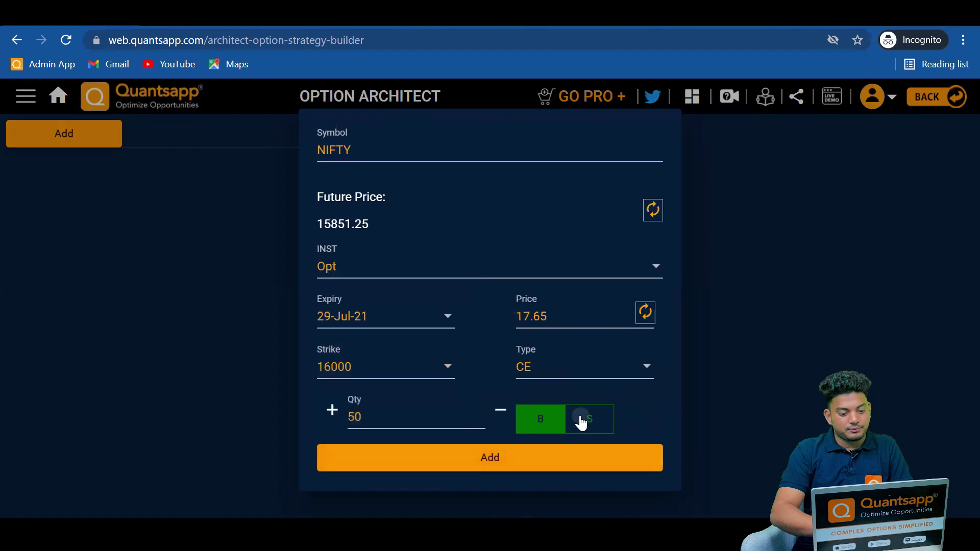
- Build a short NIFTY strangle expiring 29-Jul-21 with sell legs of 50 at 16000 CE and 15600 PE
{"action": "left_click", "coordinate": [579, 421]}
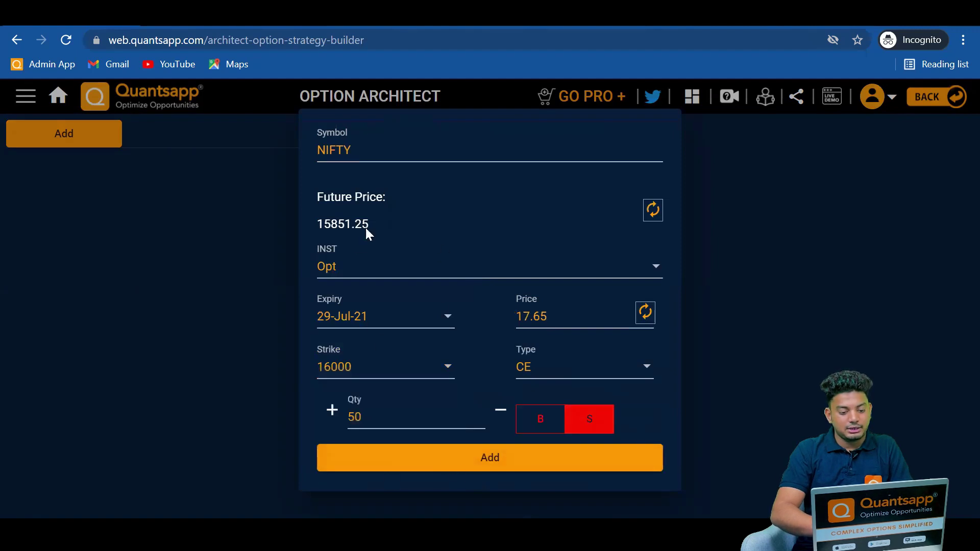
{"action": "left_click", "coordinate": [423, 468]}
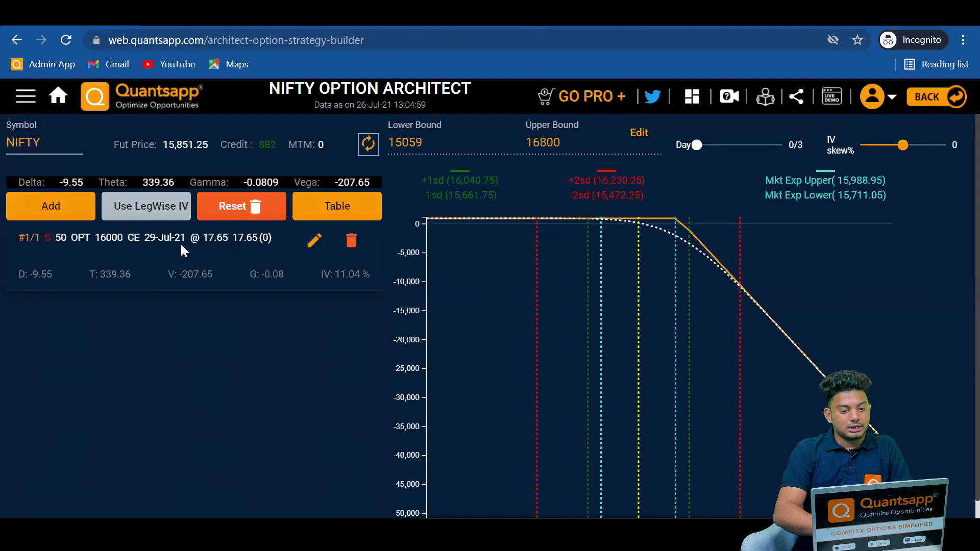
{"action": "left_click", "coordinate": [71, 216]}
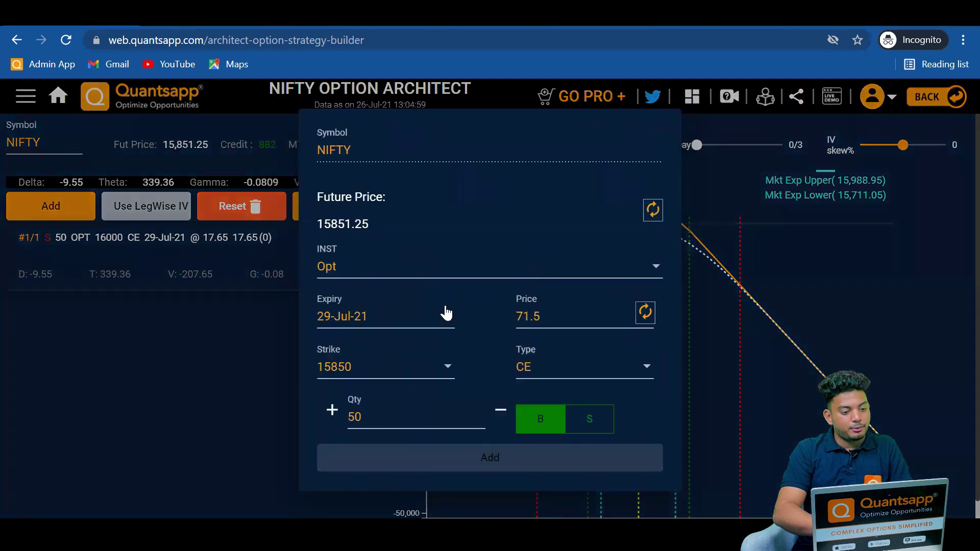
{"action": "left_click", "coordinate": [382, 367]}
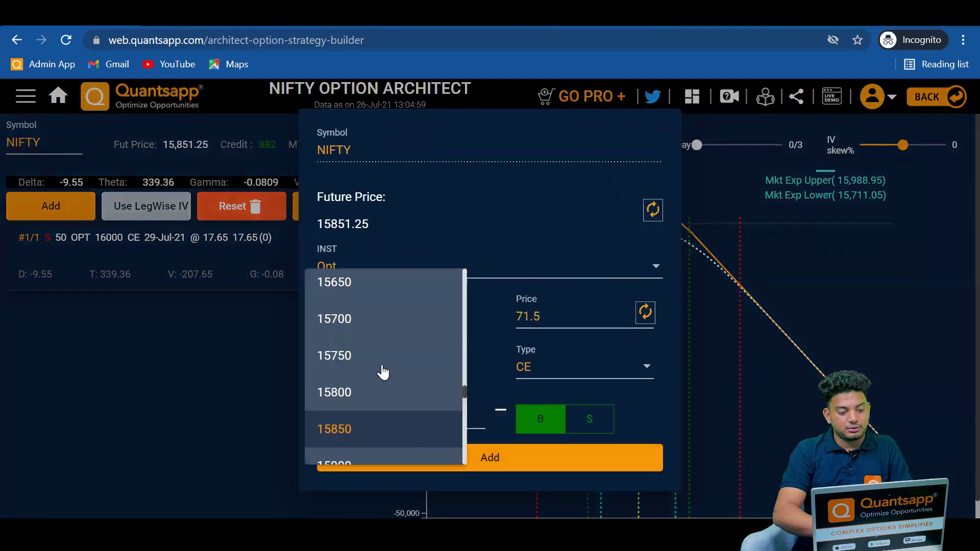
{"action": "scroll", "coordinate": [383, 372], "scroll_direction": "up", "scroll_amount": 2}
{"action": "left_click", "coordinate": [346, 346]}
{"action": "left_click", "coordinate": [590, 420]}
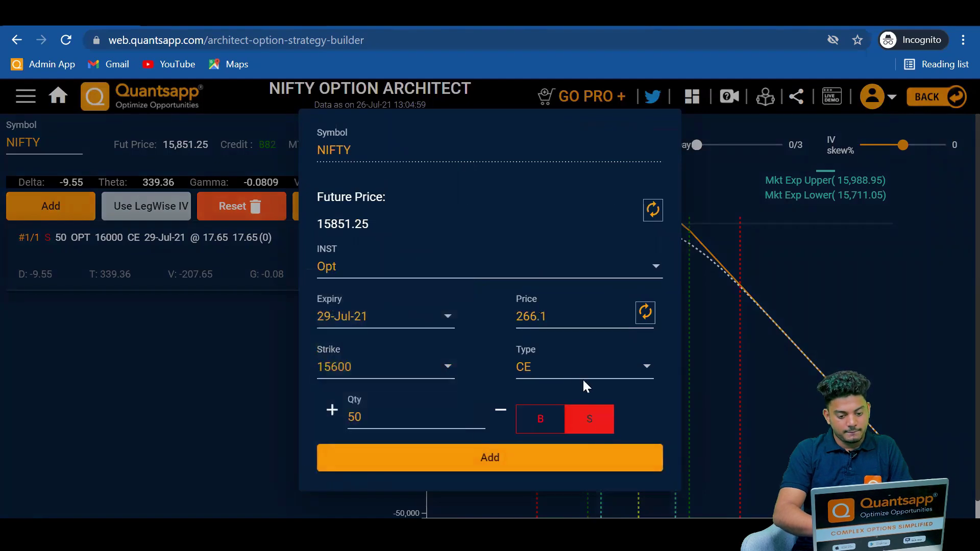
{"action": "left_click", "coordinate": [583, 369]}
{"action": "left_click", "coordinate": [542, 405]}
{"action": "left_click", "coordinate": [493, 469]}
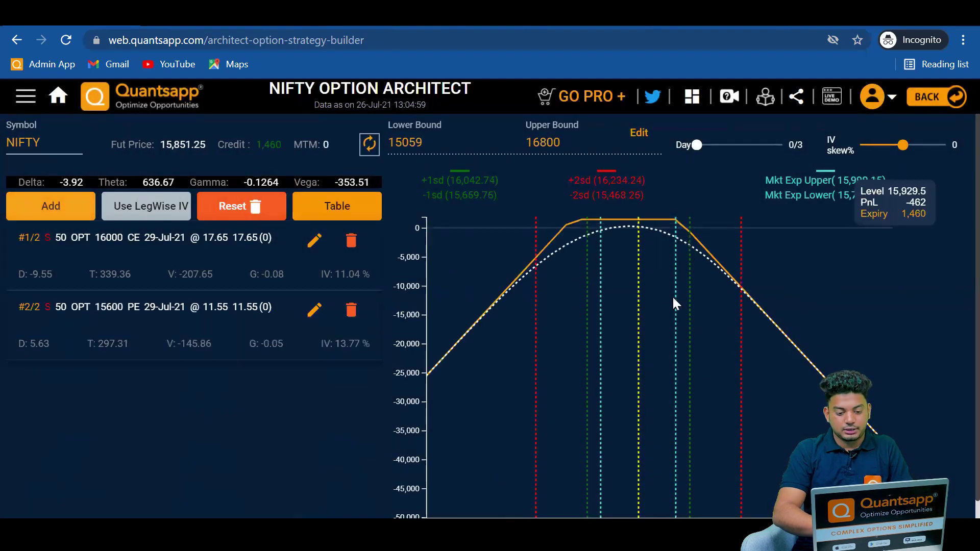
- Examine the short strangle's current and expiry profit and loss by price level in the payoff table
{"action": "left_click", "coordinate": [693, 278]}
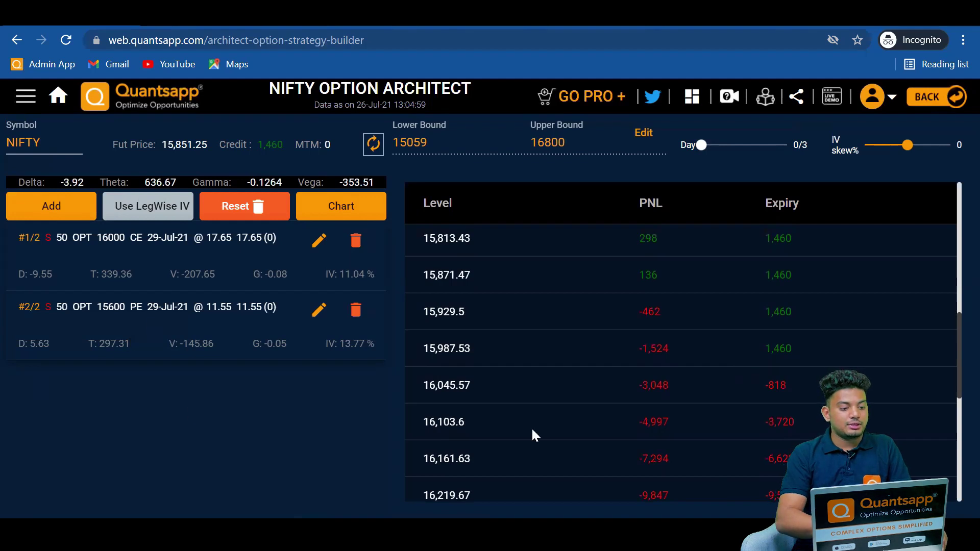
{"action": "scroll", "coordinate": [757, 411], "scroll_direction": "down", "scroll_amount": 1}
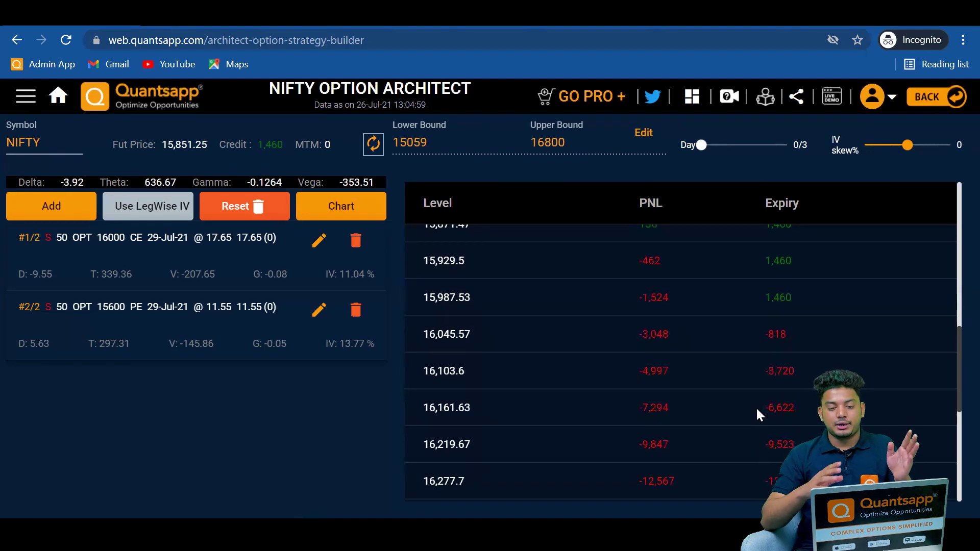
{"action": "scroll", "coordinate": [756, 407], "scroll_direction": "up", "scroll_amount": 5}
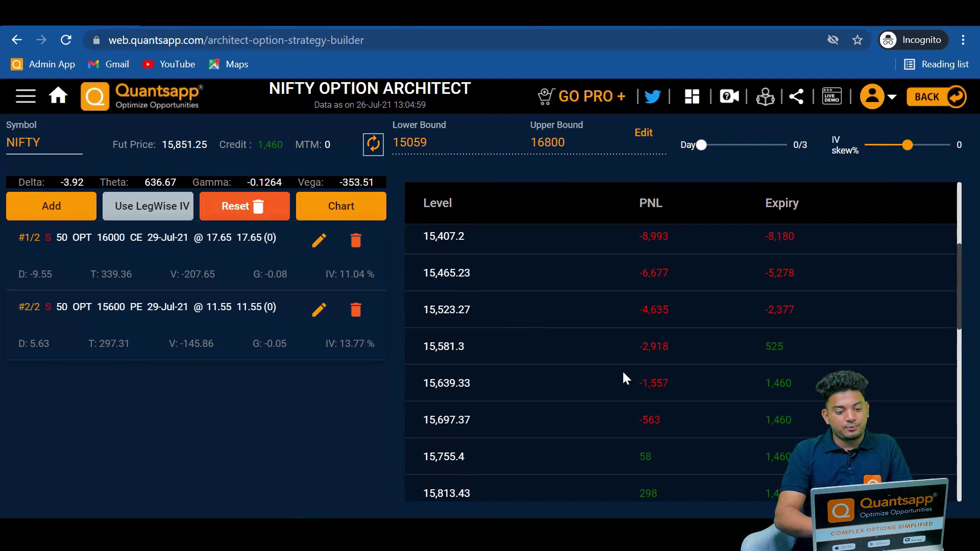
{"action": "scroll", "coordinate": [623, 372], "scroll_direction": "down", "scroll_amount": 6}
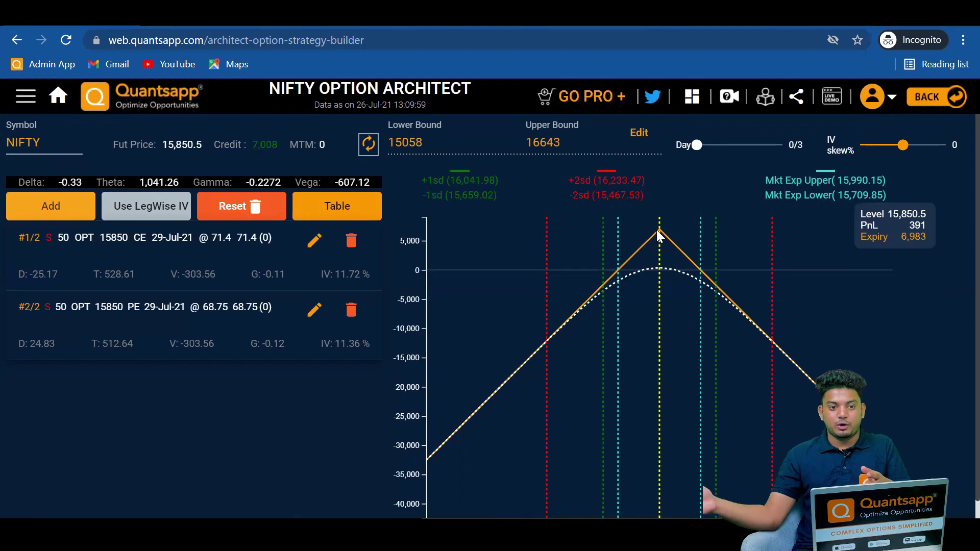
- Add a buy leg of 50 NIFTY 15700 CE expiring 29-Jul-21 to the short straddle
{"action": "left_click", "coordinate": [50, 206]}
{"action": "left_click", "coordinate": [380, 429]}
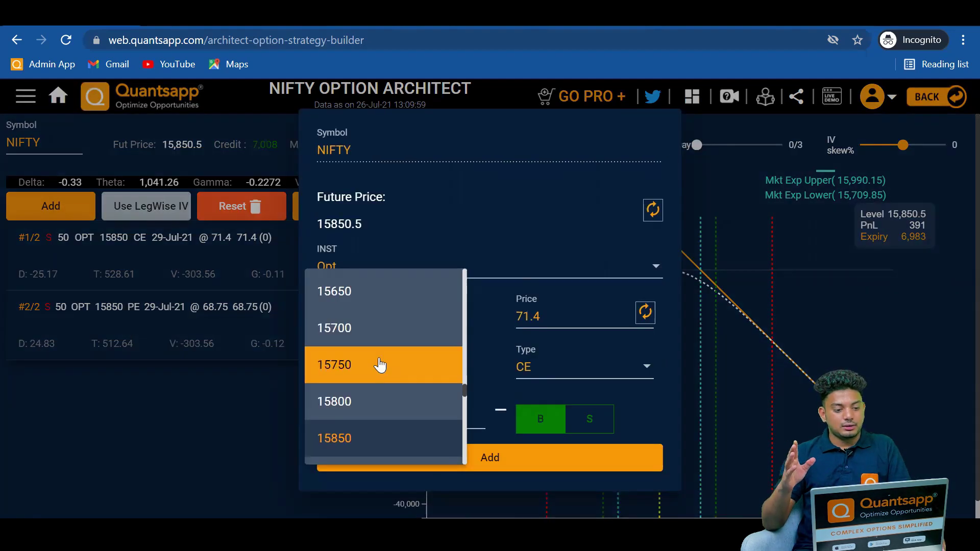
{"action": "left_click", "coordinate": [369, 329]}
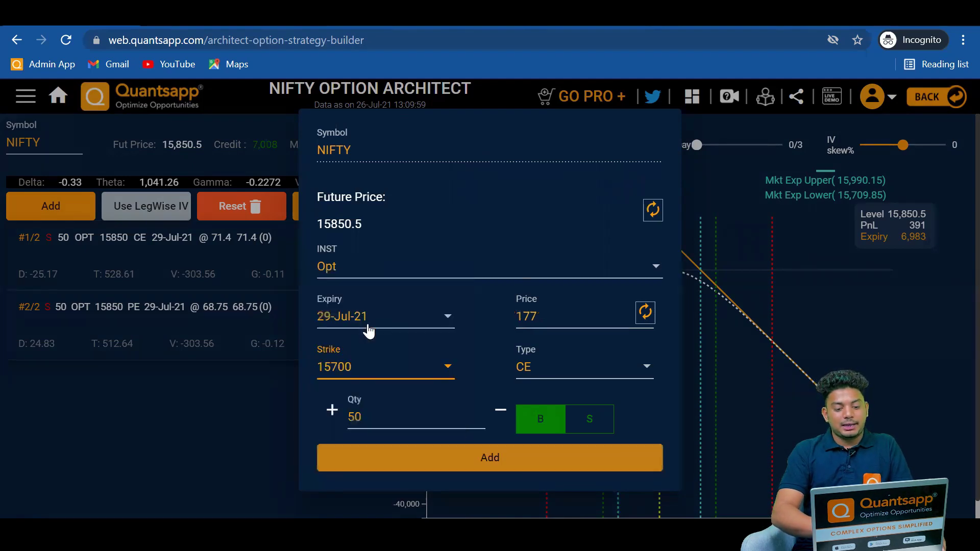
{"action": "left_click", "coordinate": [543, 461]}
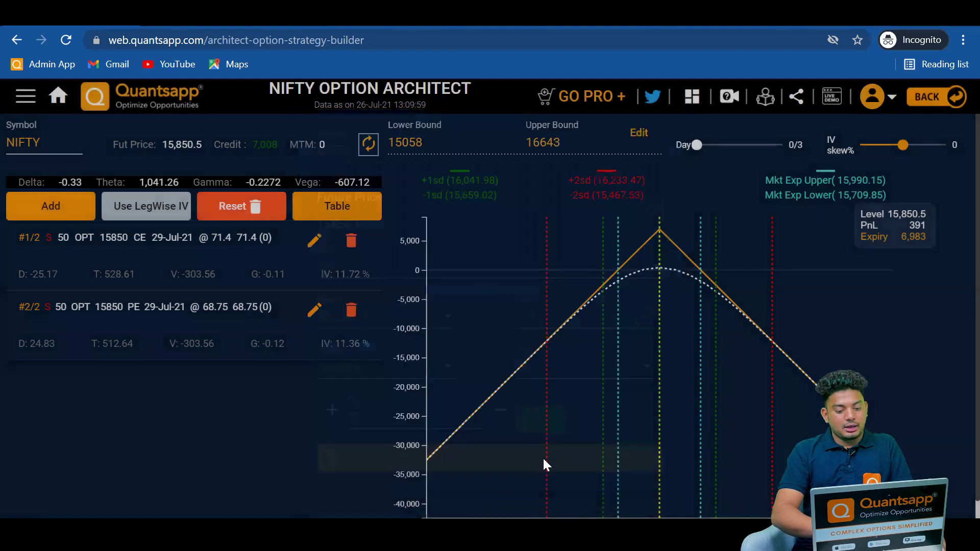
- Add a buy leg of 50 NIFTY 16000 PE expiring 29-Jul-21 to the strategy
{"action": "left_click", "coordinate": [589, 376]}
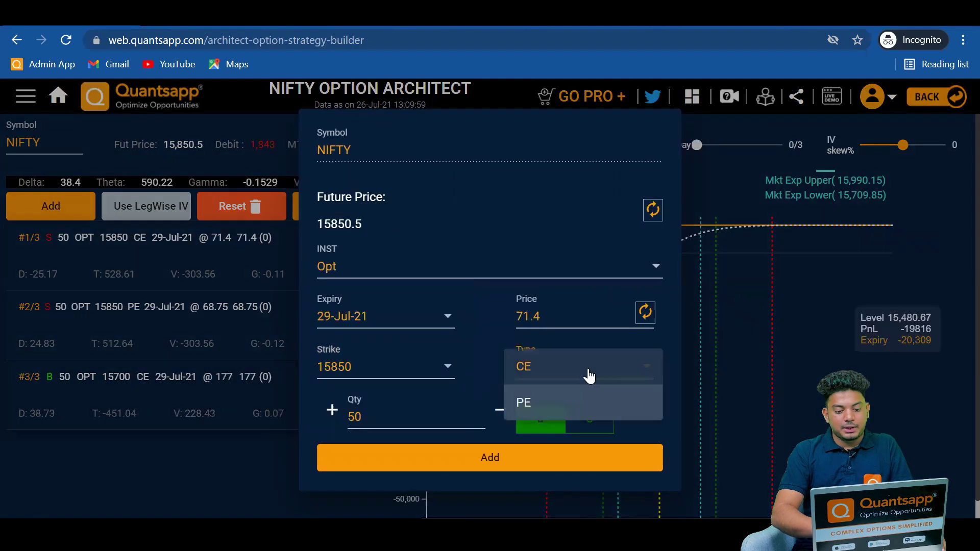
{"action": "left_click", "coordinate": [564, 396]}
{"action": "left_click", "coordinate": [401, 376]}
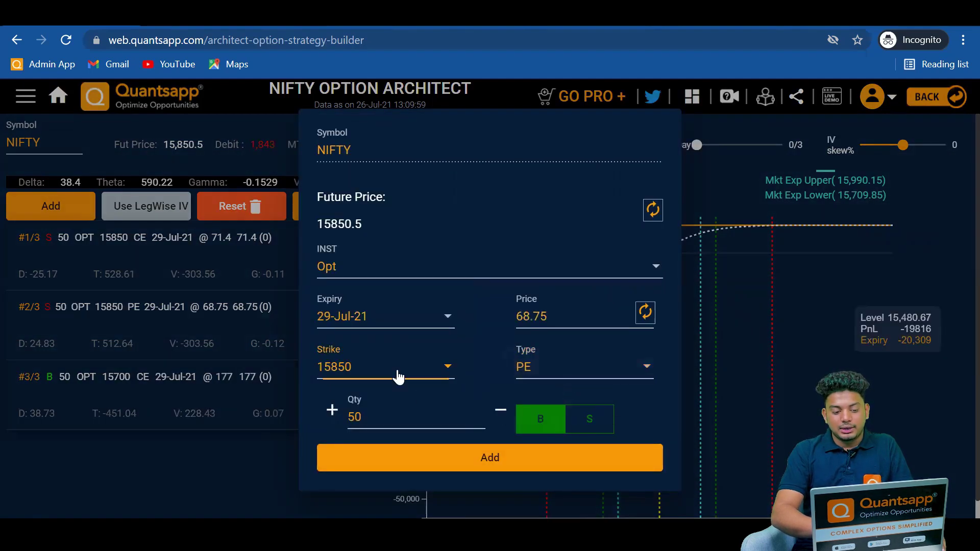
{"action": "scroll", "coordinate": [402, 418], "scroll_direction": "down", "scroll_amount": 1}
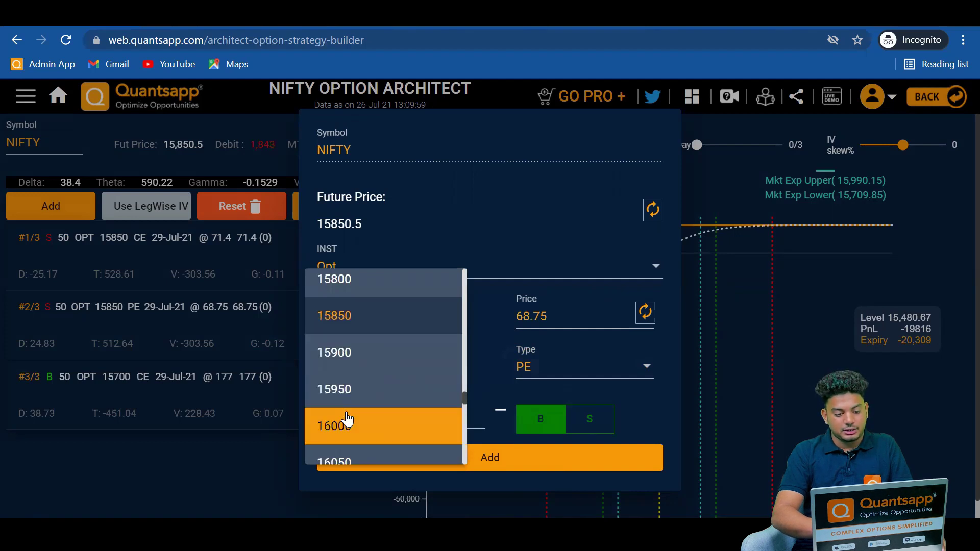
{"action": "left_click", "coordinate": [385, 432]}
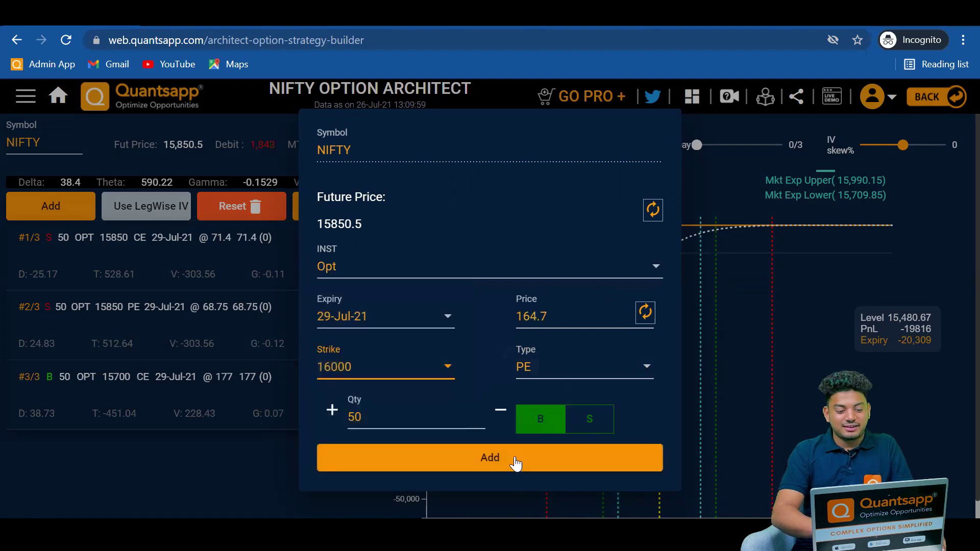
{"action": "left_click", "coordinate": [469, 455]}
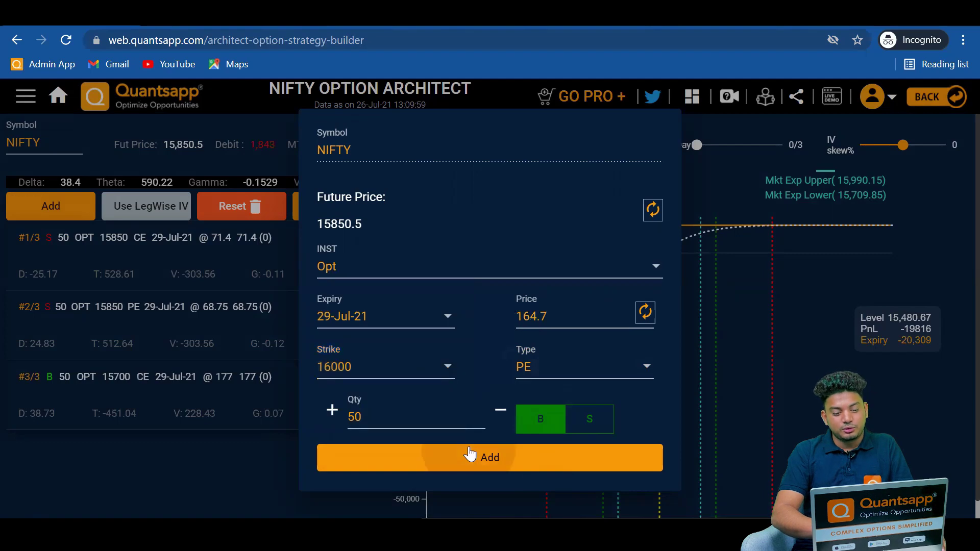